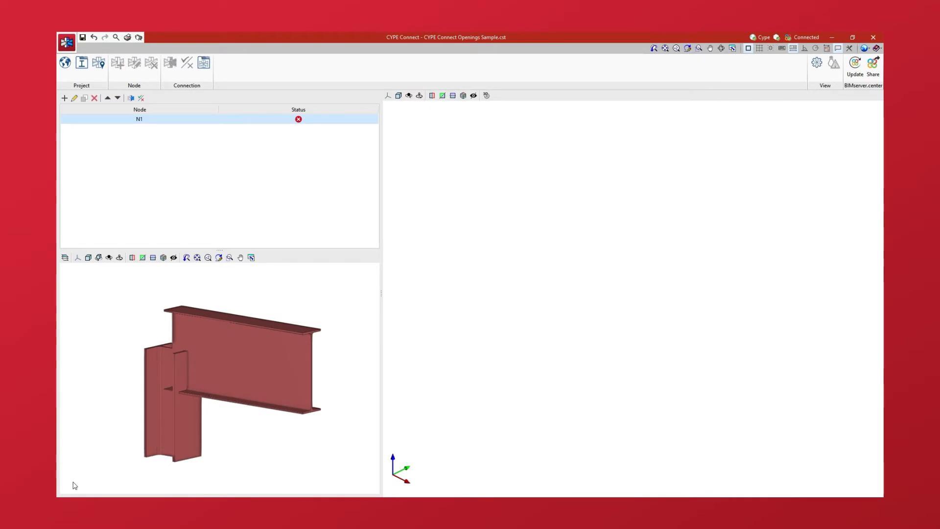
Step: Open the connection of node N1 for editing and enable its FRONT1, PLATE1 and ADJUSTMENT1 (C1) operations
{"action": "middle_click_drag", "start_coordinate": [74, 480], "coordinate": [395, 478], "text": "shift"}
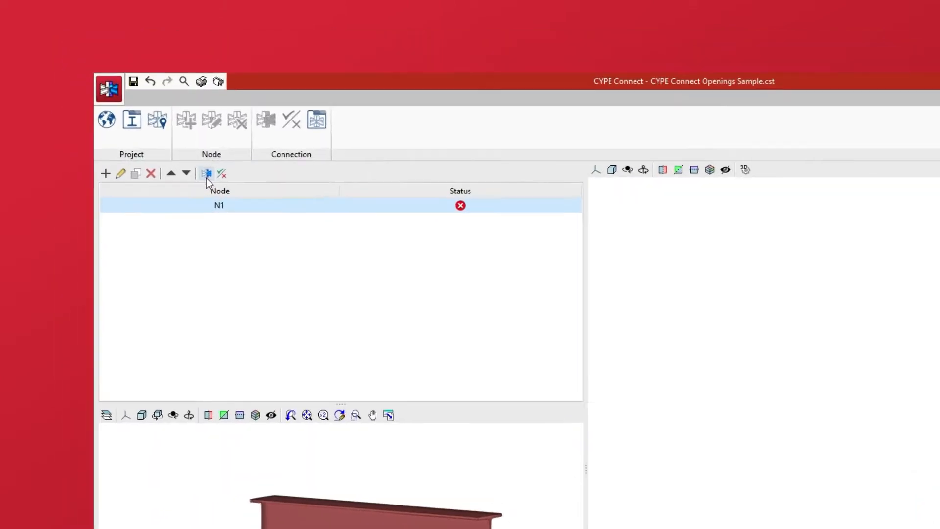
{"action": "left_click", "coordinate": [223, 194]}
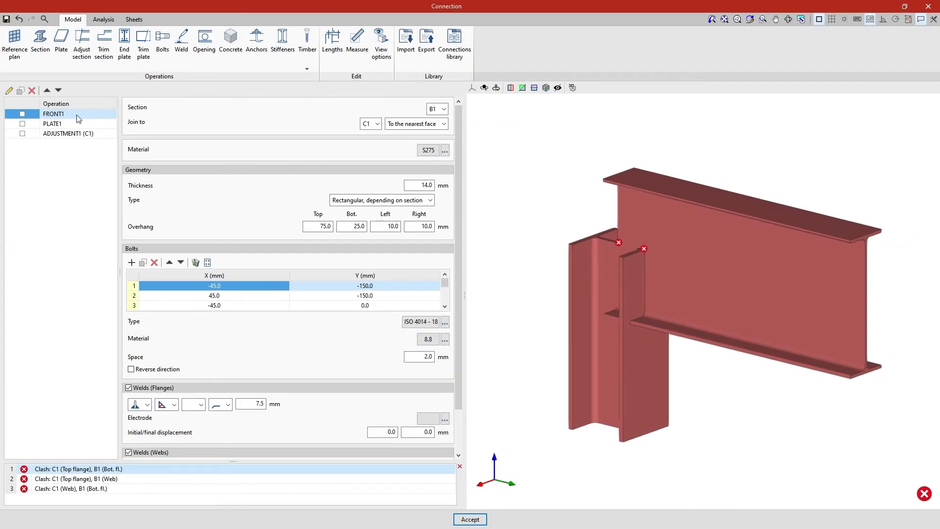
{"action": "left_click", "coordinate": [22, 114]}
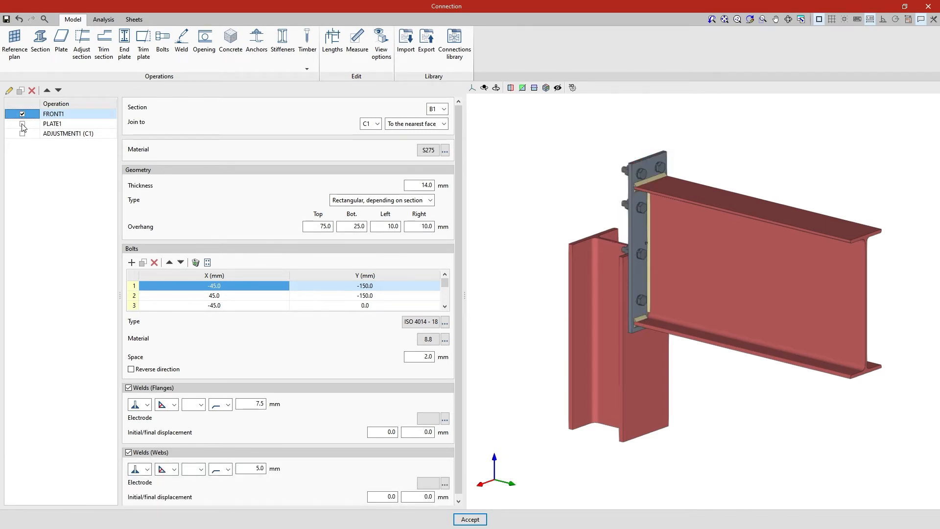
{"action": "left_click", "coordinate": [22, 125]}
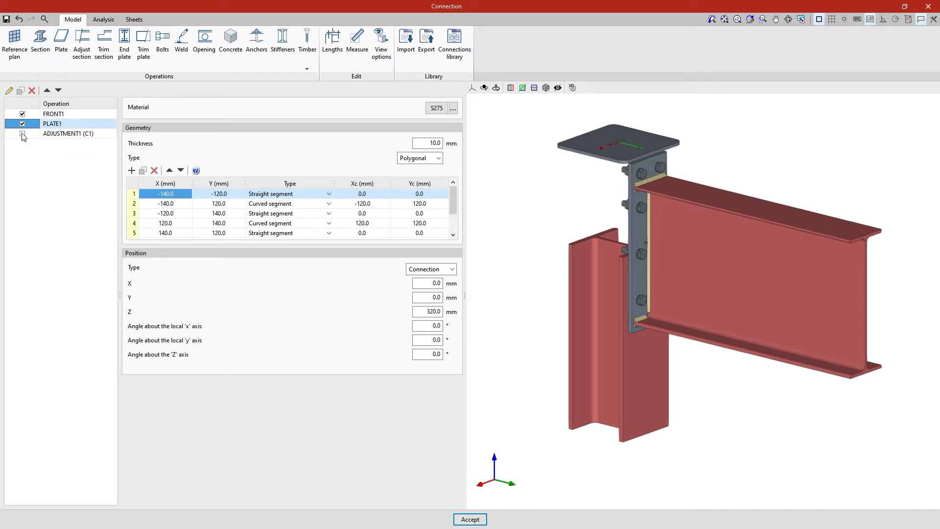
{"action": "left_click", "coordinate": [22, 134]}
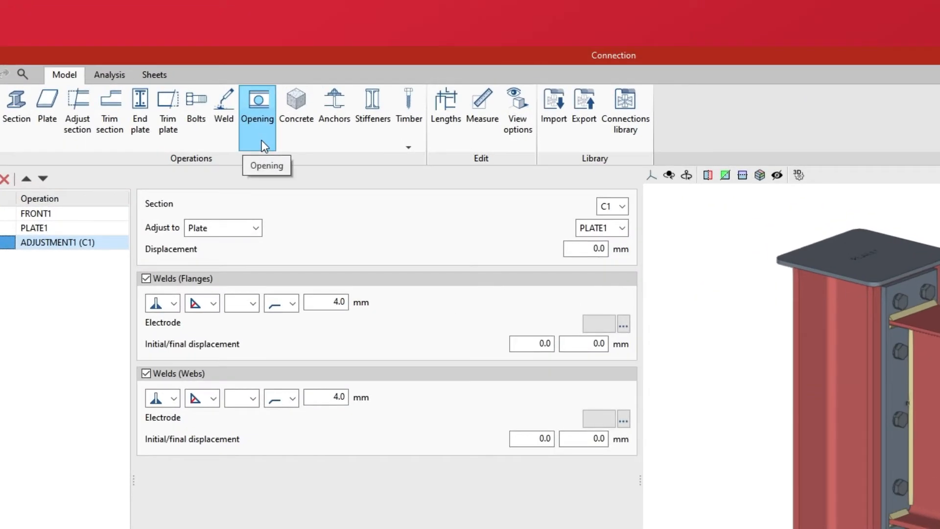
Step: Add an opening operation and assign it to the web of section B1
{"action": "left_click", "coordinate": [262, 140]}
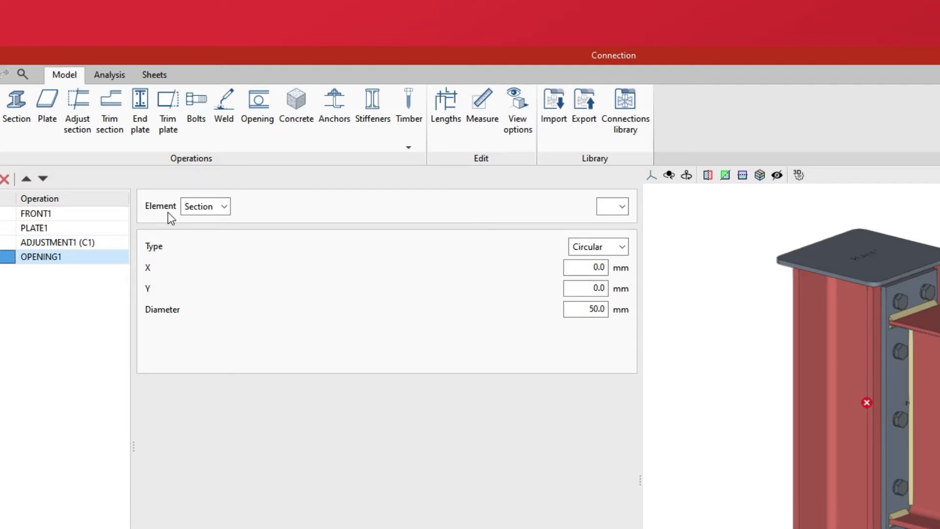
{"action": "left_click", "coordinate": [224, 208]}
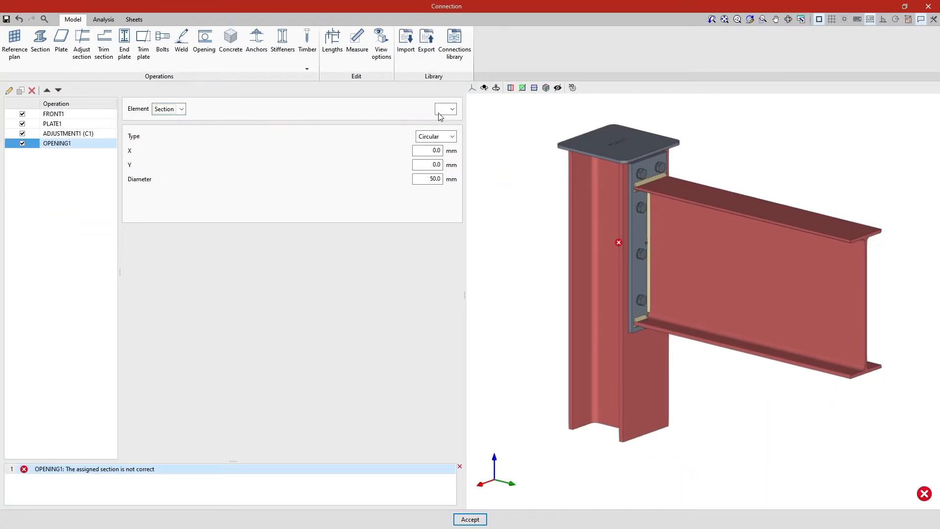
{"action": "left_click", "coordinate": [453, 110]}
{"action": "left_click", "coordinate": [454, 130]}
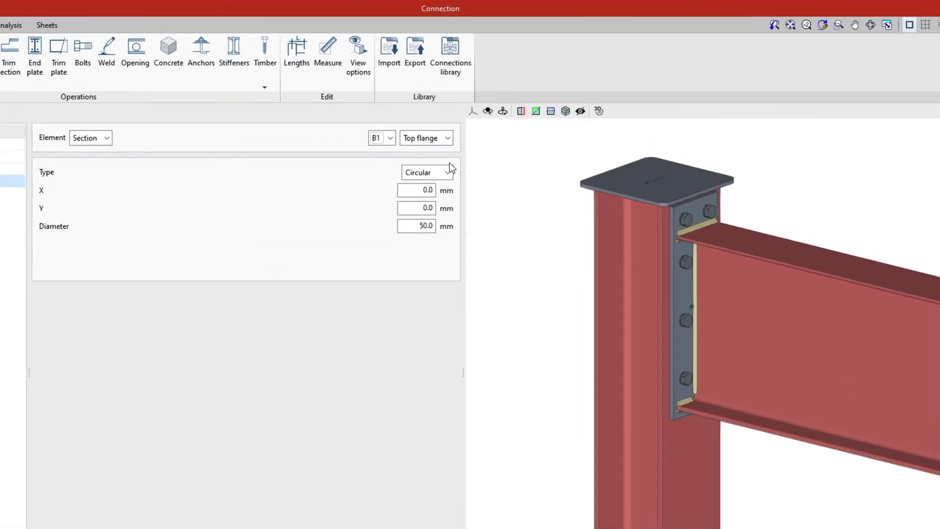
{"action": "left_click", "coordinate": [453, 110]}
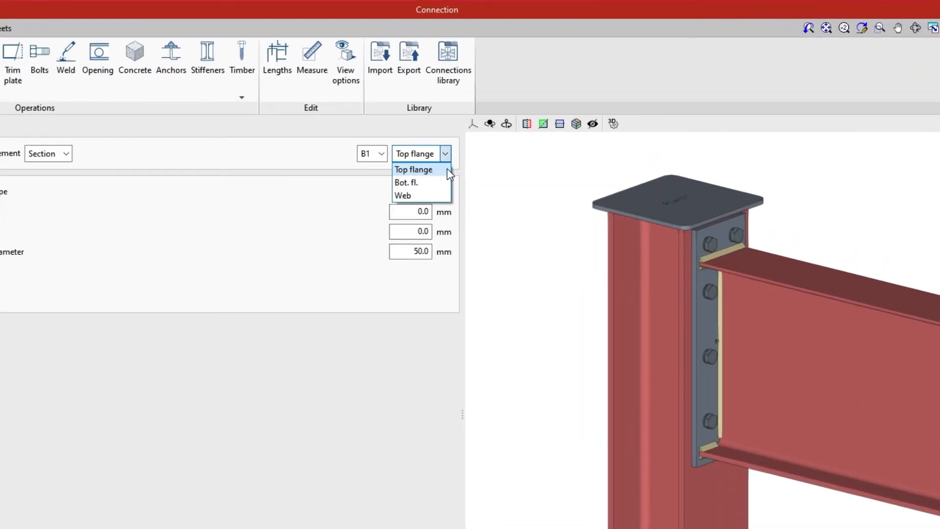
{"action": "left_click", "coordinate": [447, 198]}
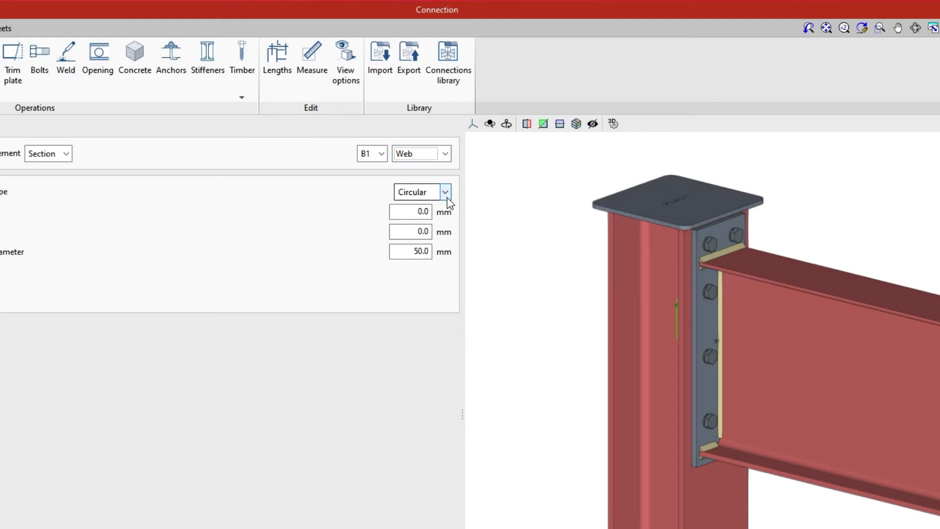
Step: Set the opening's type to Polygonal and add six vertex rows to its coordinate table
{"action": "left_click", "coordinate": [447, 196]}
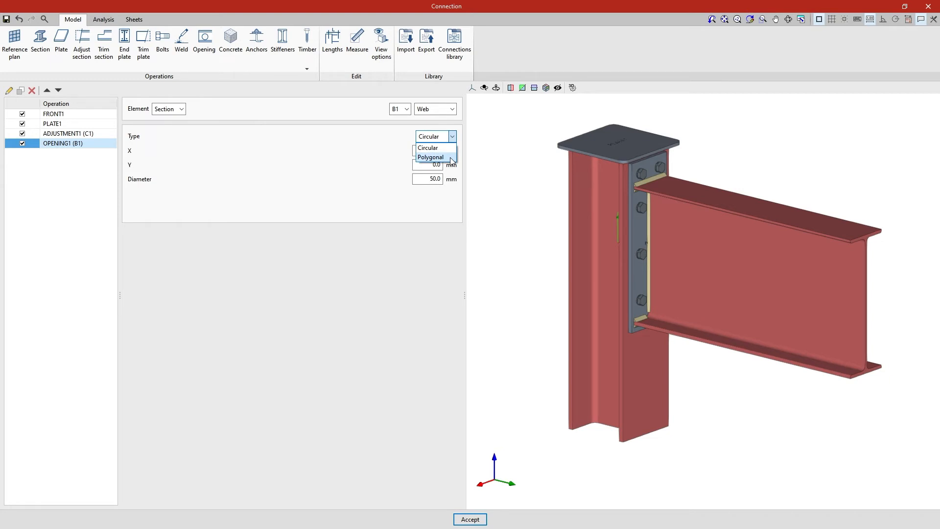
{"action": "left_click", "coordinate": [431, 157]}
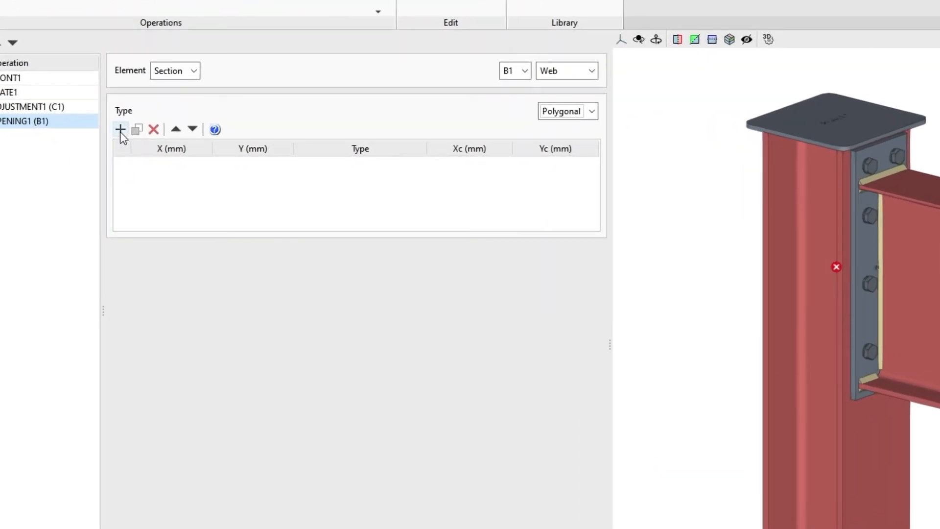
{"action": "left_click", "coordinate": [120, 129]}
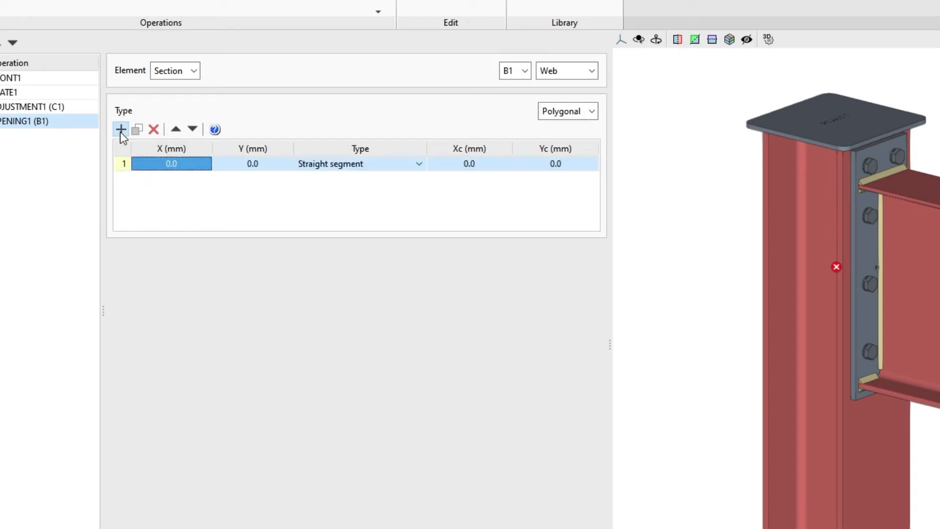
{"action": "left_click", "coordinate": [120, 130]}
{"action": "left_click", "coordinate": [120, 130]}
{"action": "left_click", "coordinate": [120, 129]}
{"action": "left_click", "coordinate": [120, 129]}
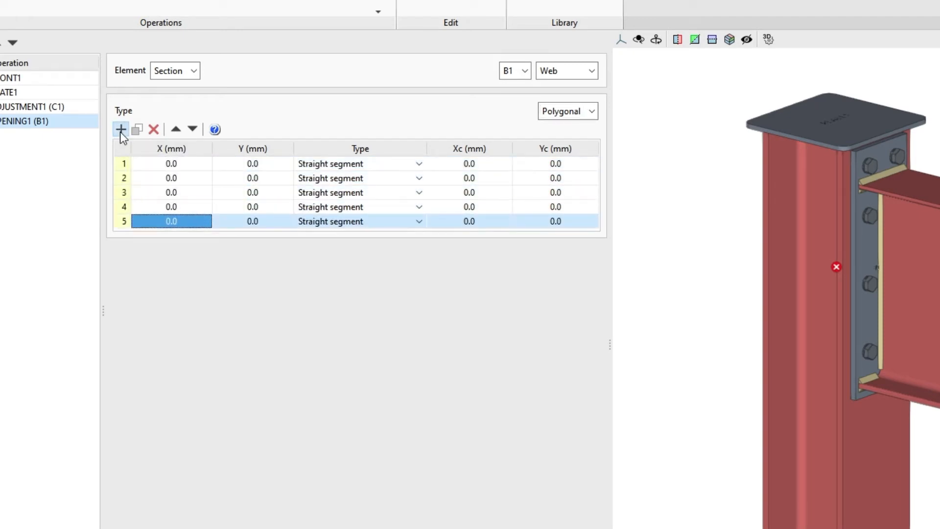
{"action": "left_click", "coordinate": [119, 129]}
{"action": "scroll", "coordinate": [150, 166], "scroll_direction": "up", "scroll_amount": 1}
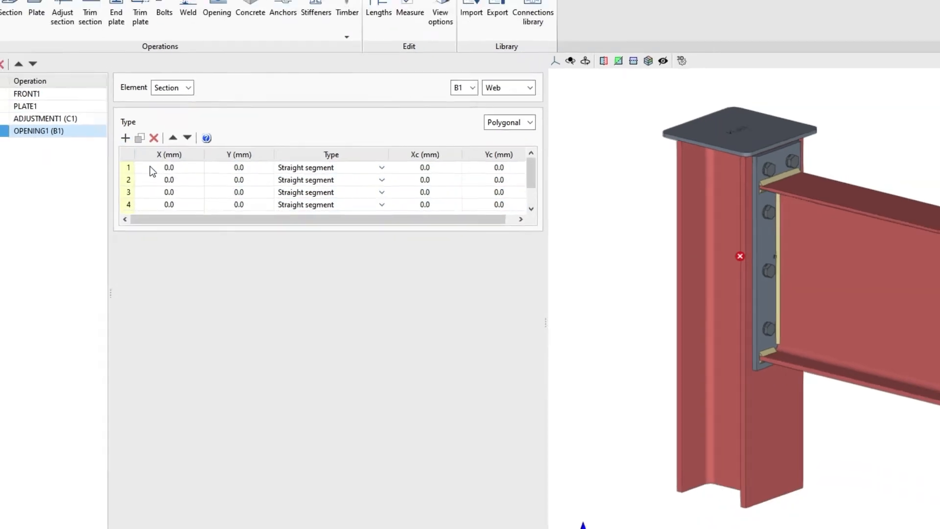
Step: Set the polygon's vertex 1 X to 200 mm and vertex 2 to X 275, Y 130 mm
{"action": "left_click", "coordinate": [152, 169]}
{"action": "type", "text": "200"}
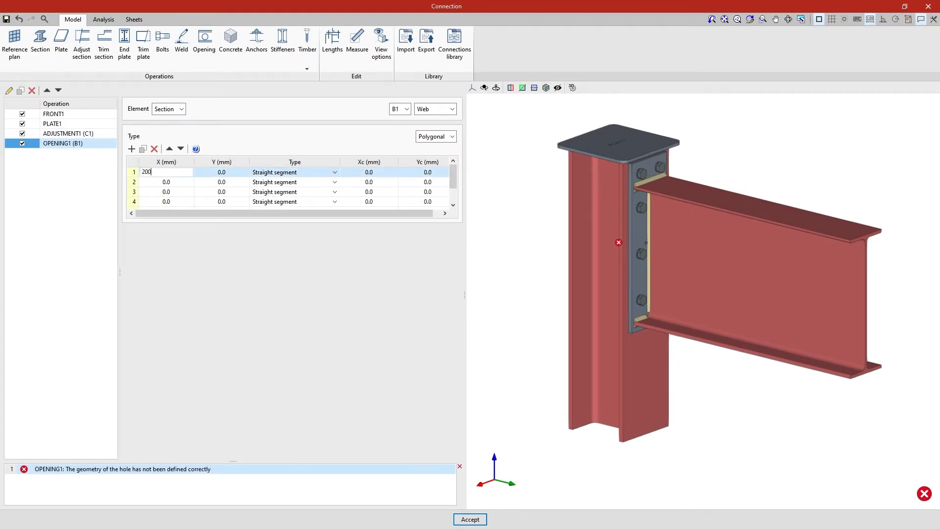
{"action": "key", "text": "Return"}
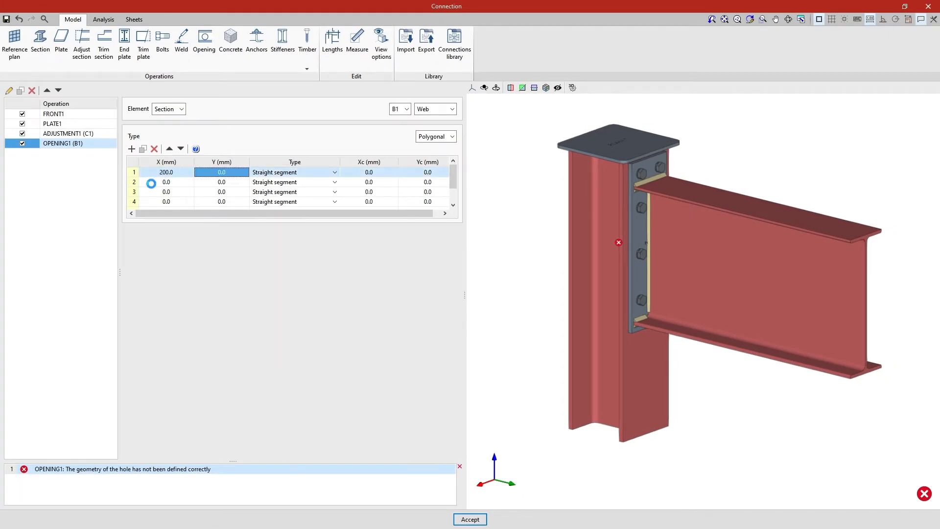
{"action": "left_click", "coordinate": [150, 182]}
{"action": "type", "text": "275"}
{"action": "key", "text": "Tab"}
{"action": "type", "text": "130"}
{"action": "key", "text": "Tab"}
Step: Set vertex 3 to X 425, Y 130 mm and vertex 4's X to 500 mm
{"action": "left_click", "coordinate": [151, 193]}
{"action": "type", "text": "425"}
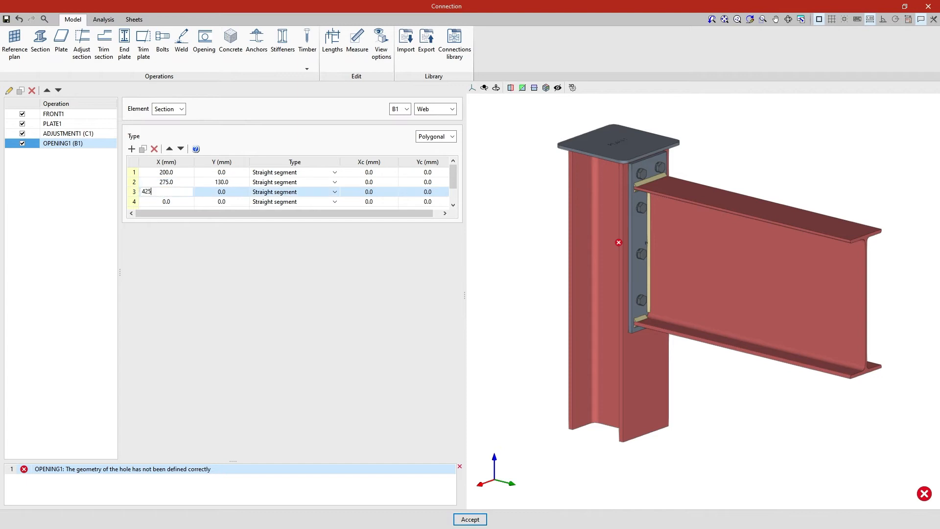
{"action": "key", "text": "Tab"}
{"action": "type", "text": "130"}
{"action": "key", "text": "Tab"}
{"action": "left_click", "coordinate": [151, 202]}
{"action": "type", "text": "500"}
{"action": "key", "text": "Tab"}
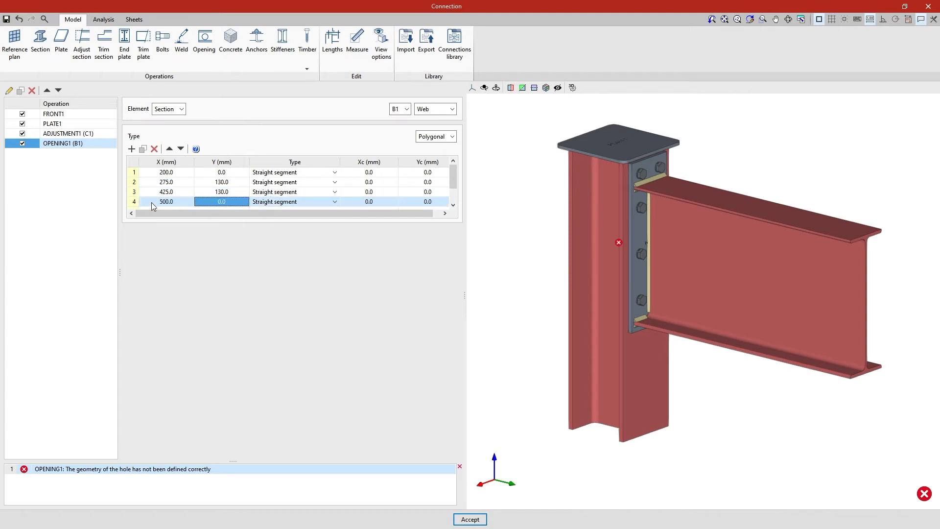
Step: Set vertex 5 to X 425, Y -130 mm and vertex 6 to X 275, Y -130 mm
{"action": "scroll", "coordinate": [151, 201], "scroll_direction": "down", "scroll_amount": 1}
{"action": "left_click", "coordinate": [154, 193]}
{"action": "type", "text": "425"}
{"action": "key", "text": "Tab"}
{"action": "type", "text": "-130"}
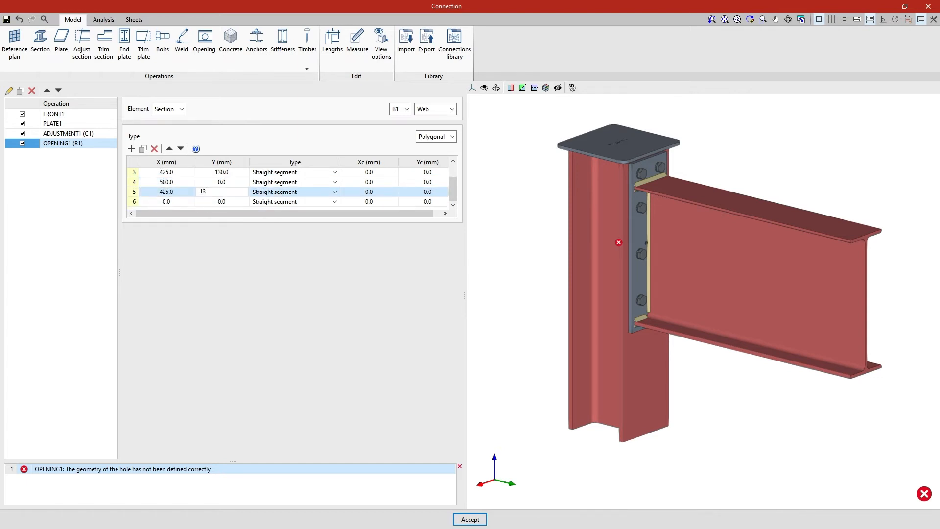
{"action": "key", "text": "Tab"}
{"action": "left_click", "coordinate": [154, 202]}
{"action": "type", "text": "275"}
{"action": "key", "text": "Tab"}
{"action": "type", "text": "-130"}
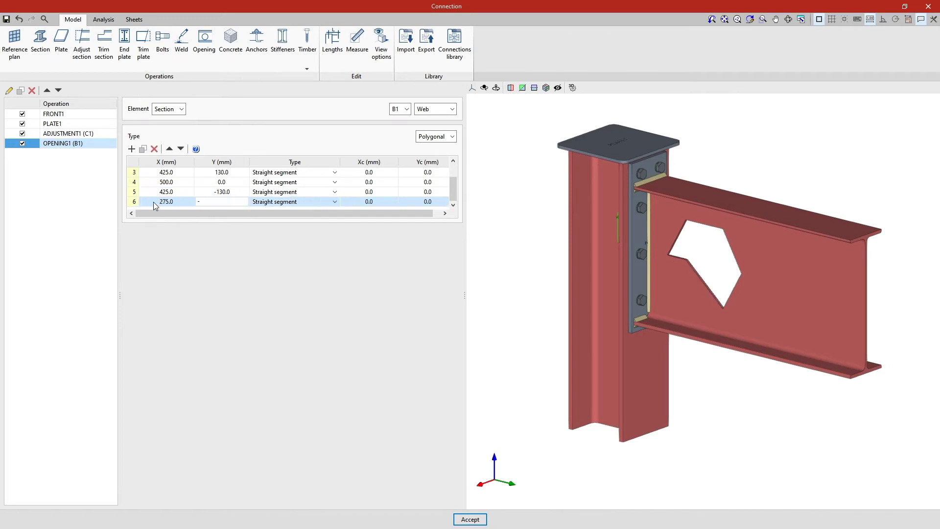
{"action": "key", "text": "Tab"}
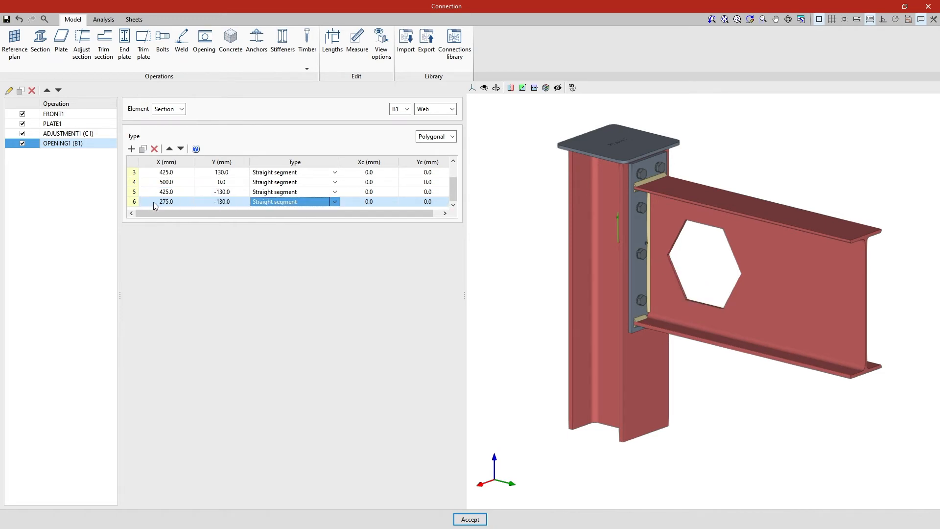
Step: Examine the segment type options for vertex 5, the polygon help diagram and the vertex table's copy and paste commands
{"action": "left_click", "coordinate": [335, 194]}
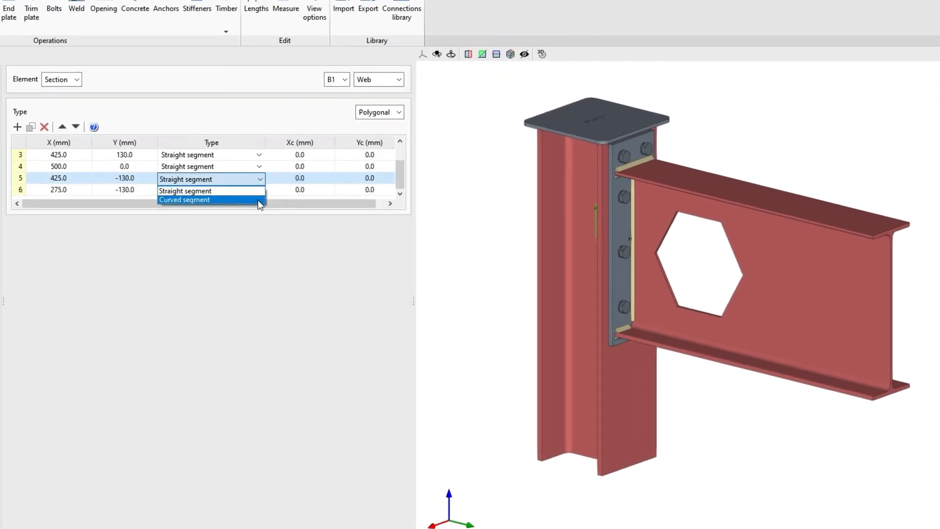
{"action": "left_click", "coordinate": [258, 191]}
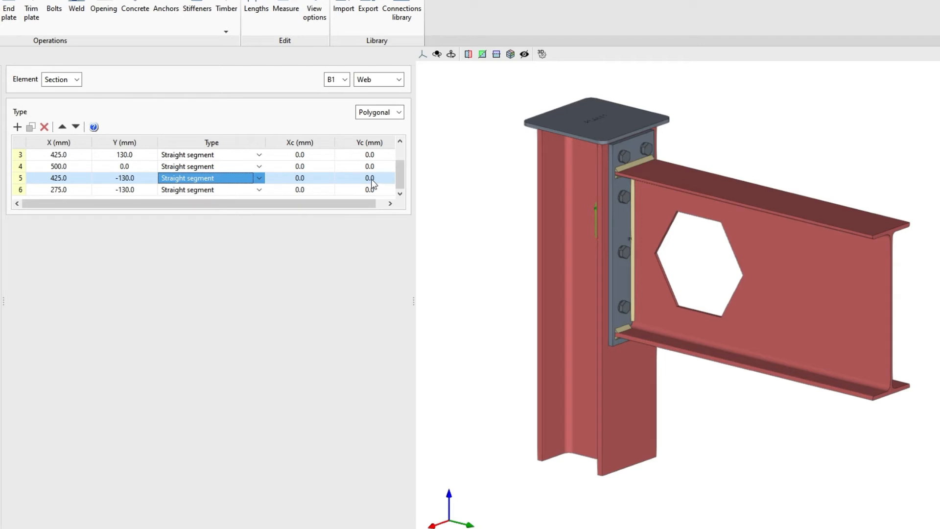
{"action": "left_click", "coordinate": [94, 127]}
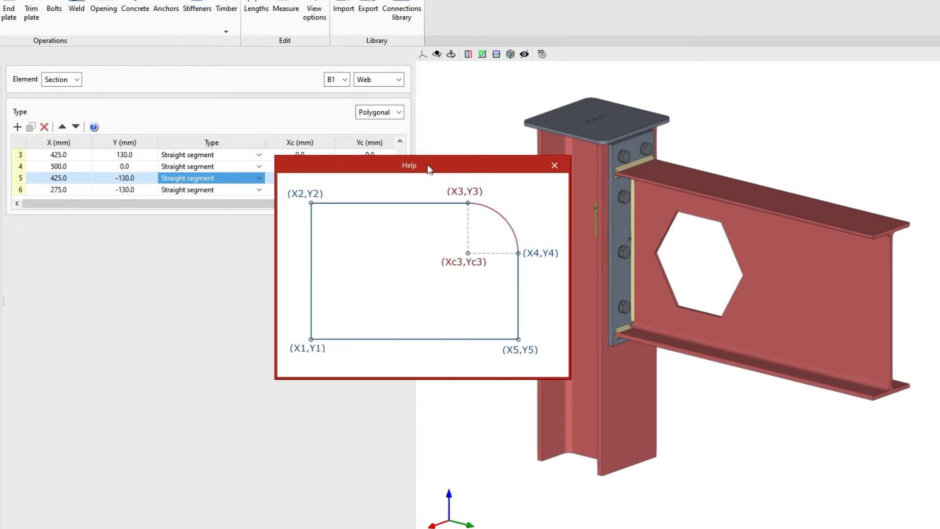
{"action": "left_click", "coordinate": [554, 166]}
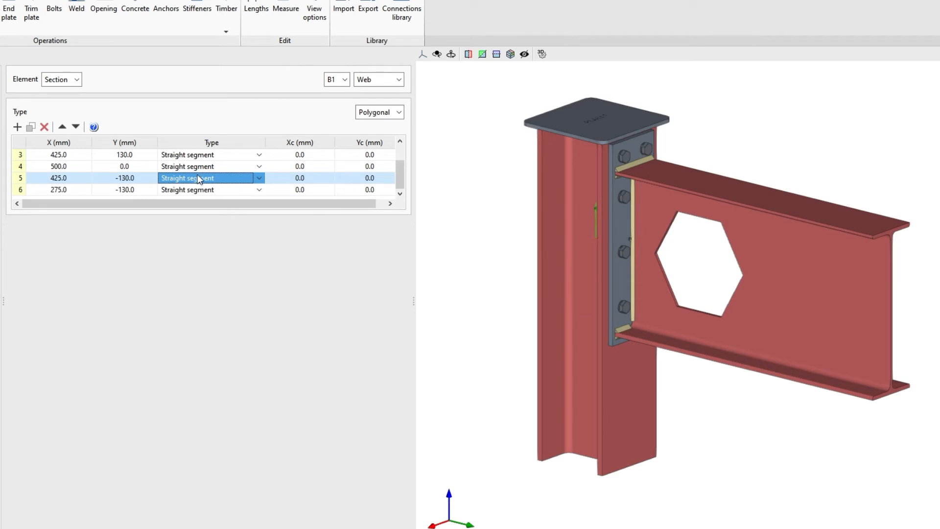
{"action": "right_click", "coordinate": [75, 159]}
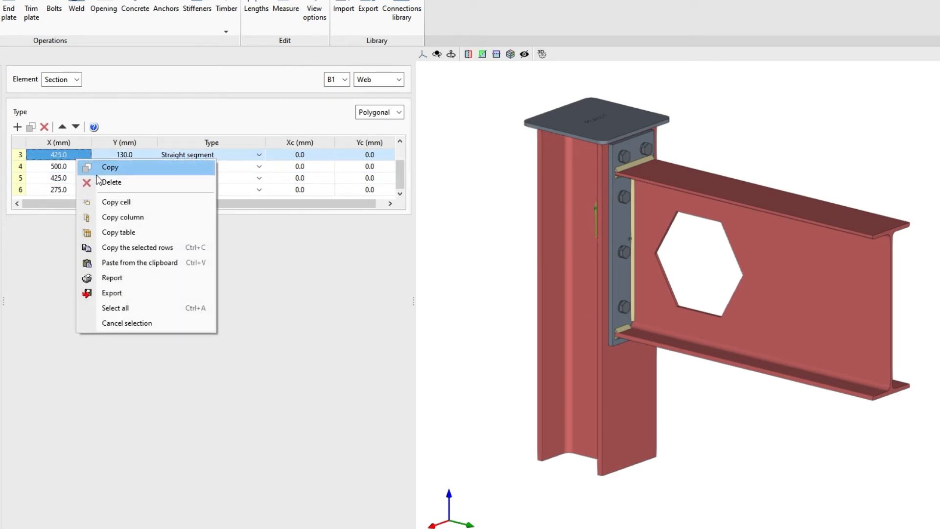
{"action": "left_click", "coordinate": [94, 266]}
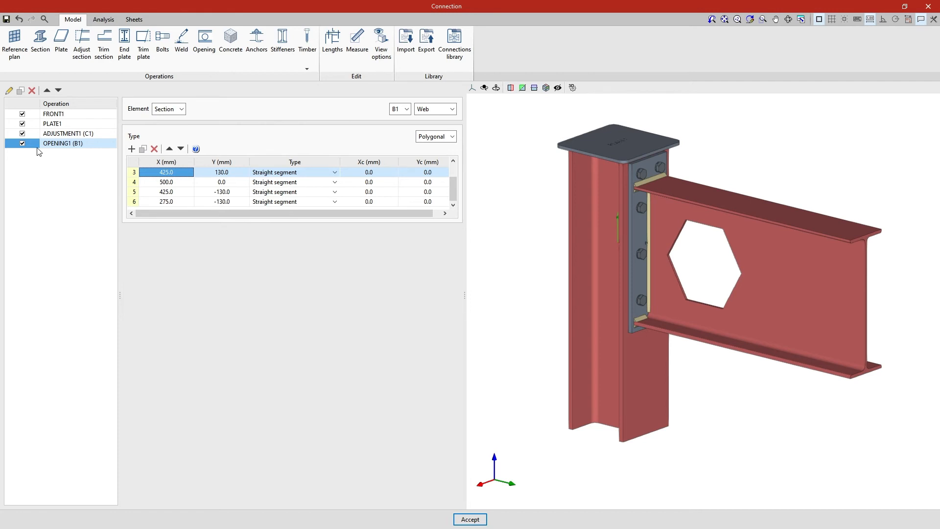
Step: Duplicate the hexagonal opening and paste the clipboard coordinates over the copy's vertices, starting at X 600, Y 0 mm
{"action": "left_click", "coordinate": [20, 91]}
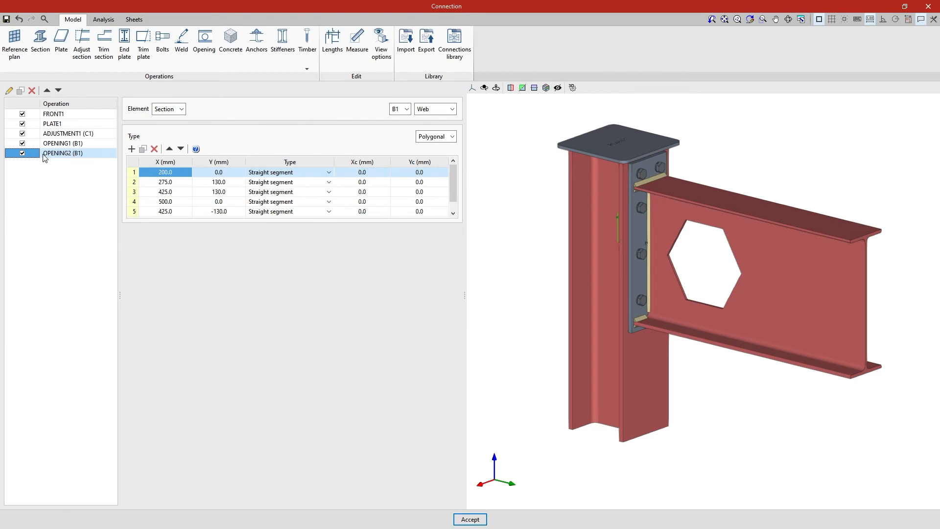
{"action": "right_click", "coordinate": [179, 175]}
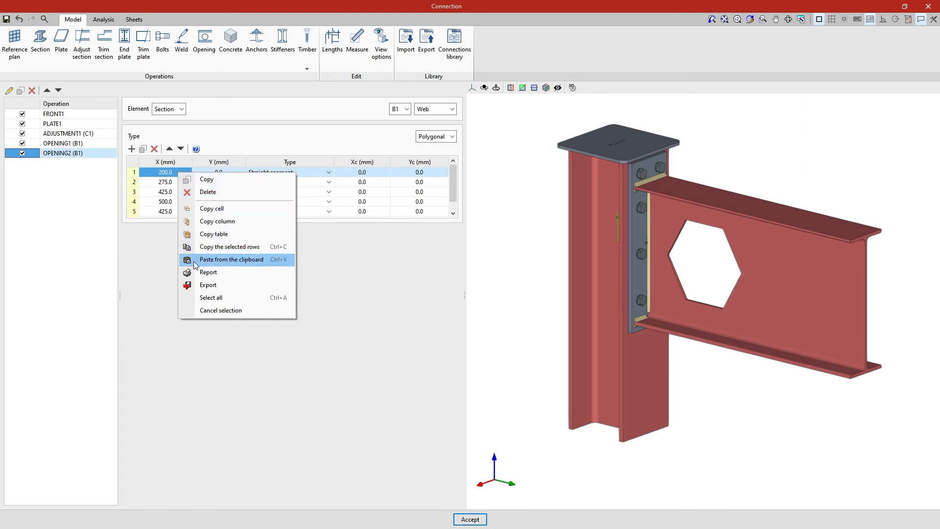
{"action": "left_click", "coordinate": [230, 260]}
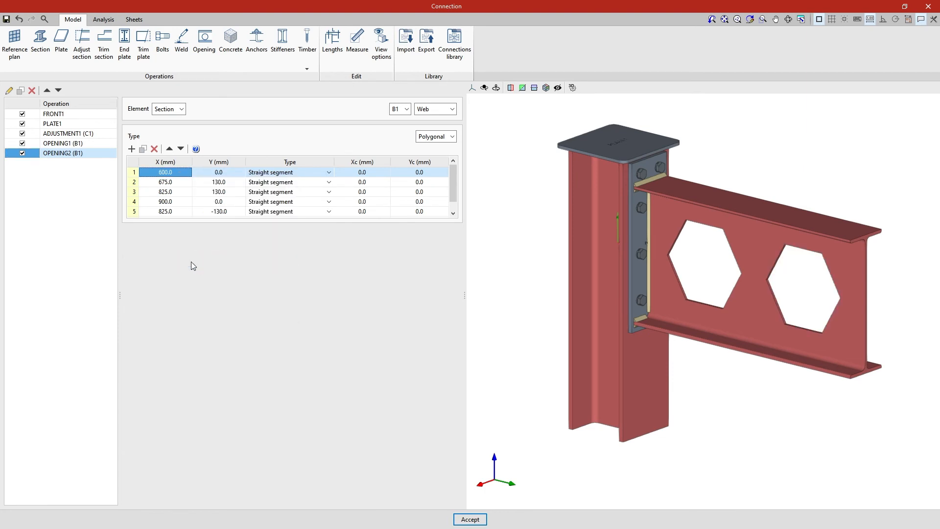
{"action": "key", "text": "Tab"}
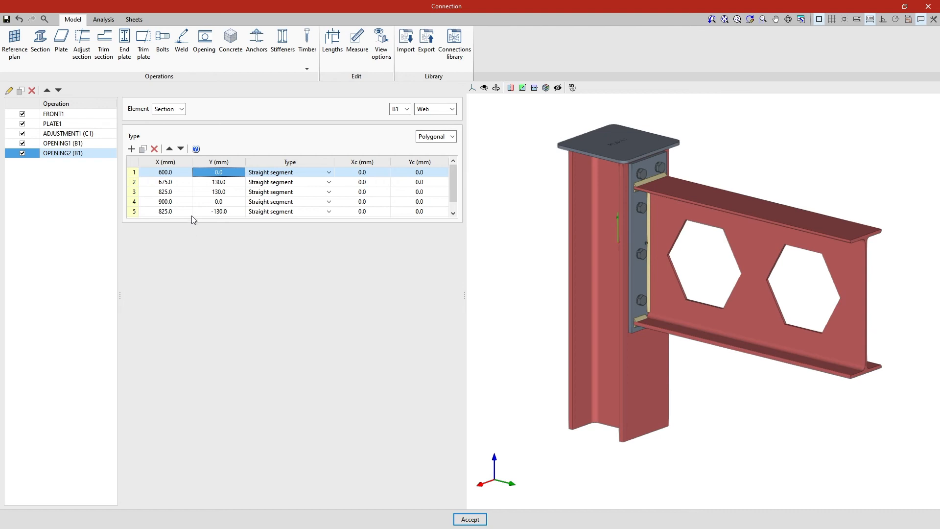
Step: Add a new circular opening operation and assign it to the plate element PLATE1 on top of the column
{"action": "left_click", "coordinate": [202, 62]}
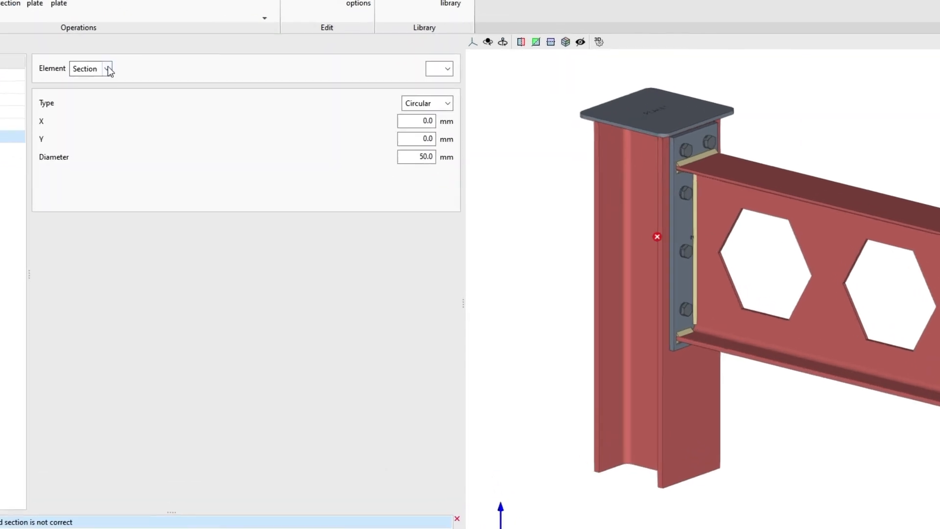
{"action": "left_click", "coordinate": [182, 109]}
{"action": "left_click", "coordinate": [99, 91]}
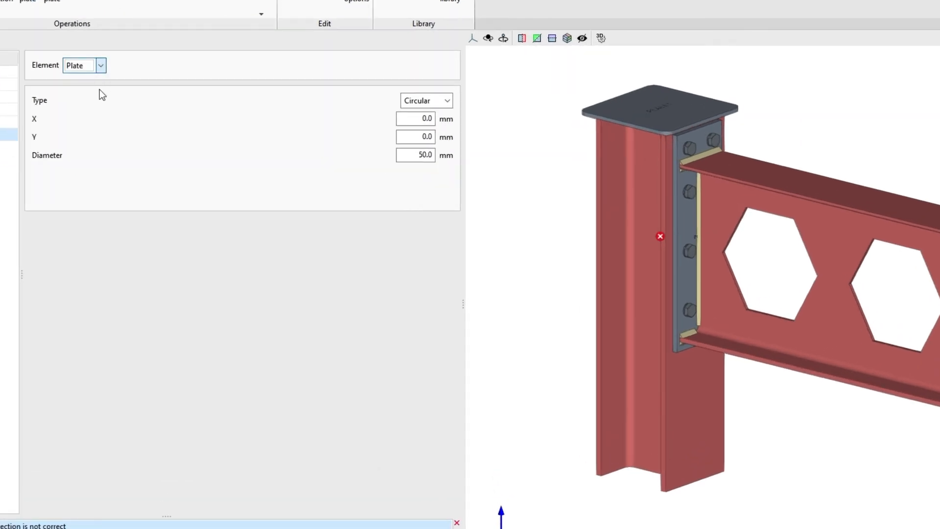
{"action": "left_click", "coordinate": [447, 66]}
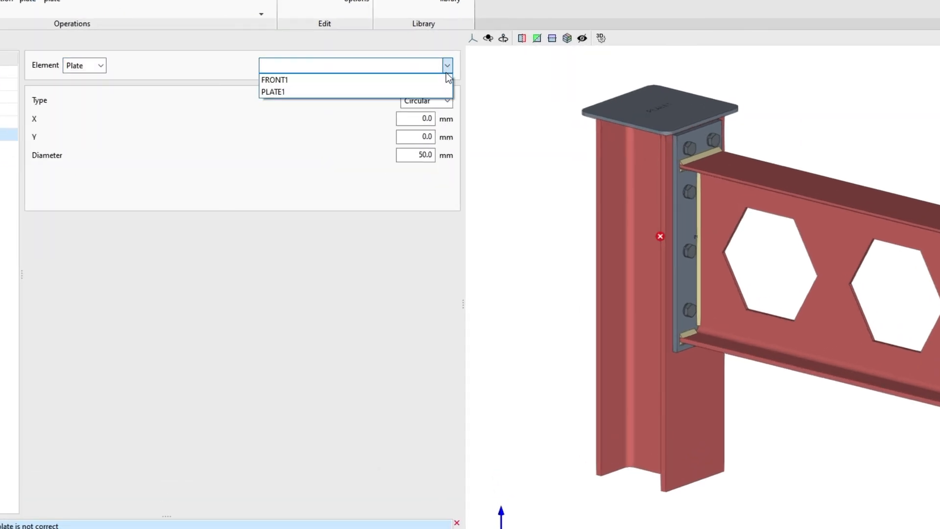
{"action": "left_click", "coordinate": [445, 90]}
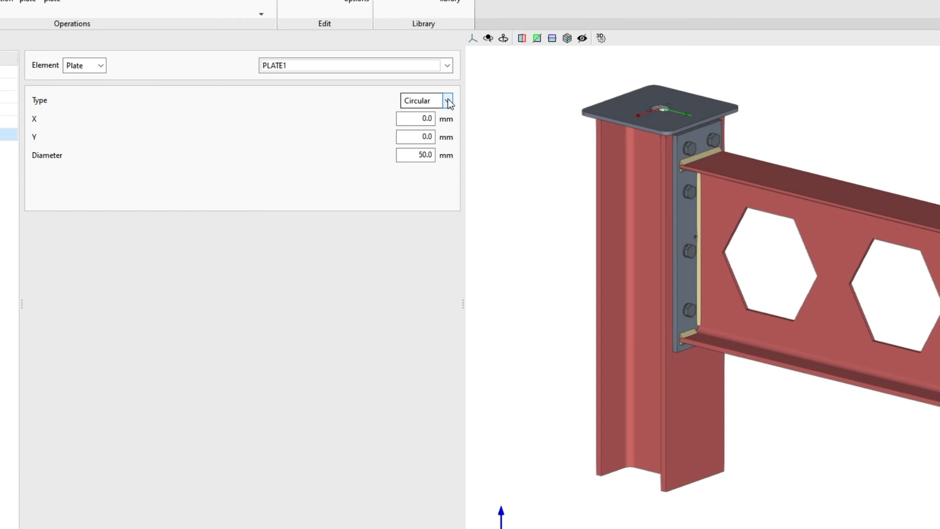
Step: Position PLATE1's circular opening at X 70 mm and set its diameter to 30 mm
{"action": "left_click_drag", "start_coordinate": [413, 118], "coordinate": [430, 118]}
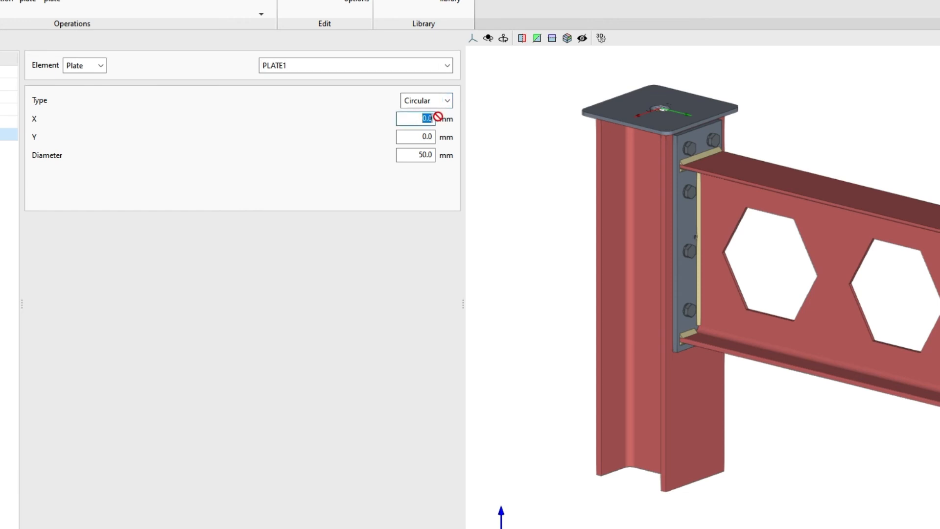
{"action": "type", "text": "70"}
{"action": "key", "text": "Tab"}
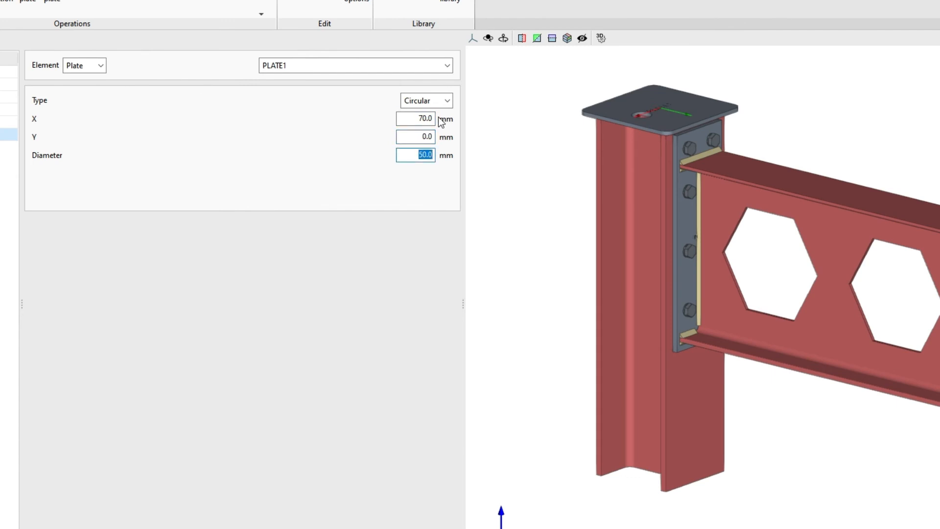
{"action": "type", "text": "30"}
{"action": "key", "text": "Return"}
{"action": "right_click_drag", "start_coordinate": [530, 145], "coordinate": [654, 243]}
{"action": "scroll", "coordinate": [616, 247], "scroll_direction": "up", "scroll_amount": 6}
{"action": "scroll", "coordinate": [675, 262], "scroll_direction": "down", "scroll_amount": 5}
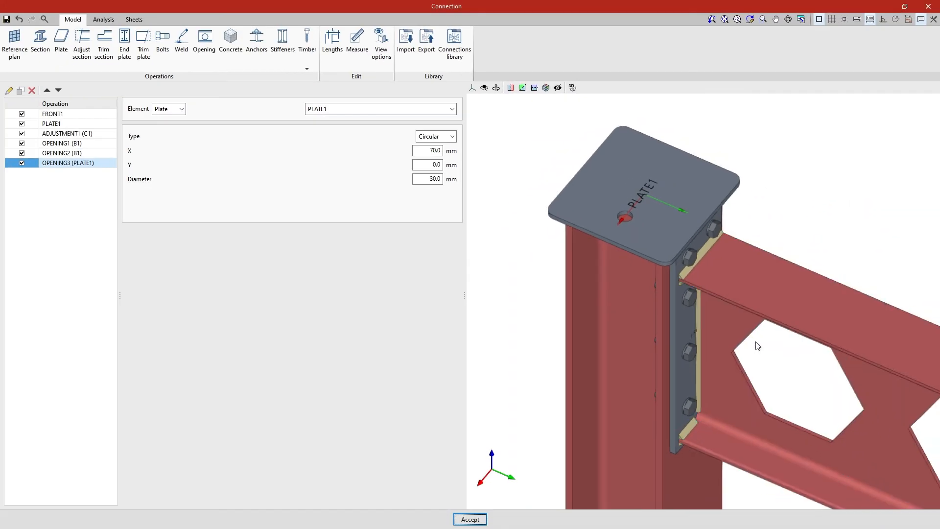
Step: Run the analysis of the whole beam-column connection with its web and plate openings
{"action": "middle_click_drag", "start_coordinate": [876, 420], "coordinate": [694, 277]}
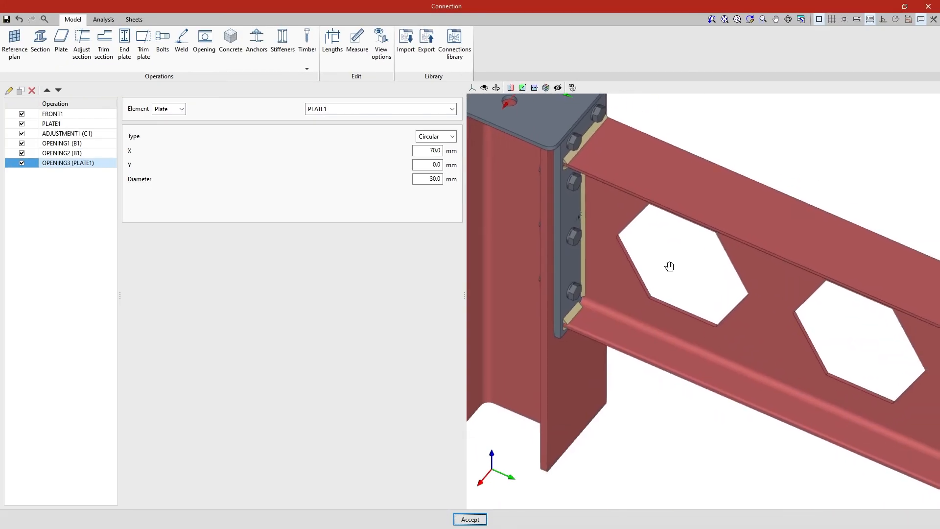
{"action": "scroll", "coordinate": [676, 252], "scroll_direction": "down", "scroll_amount": 5}
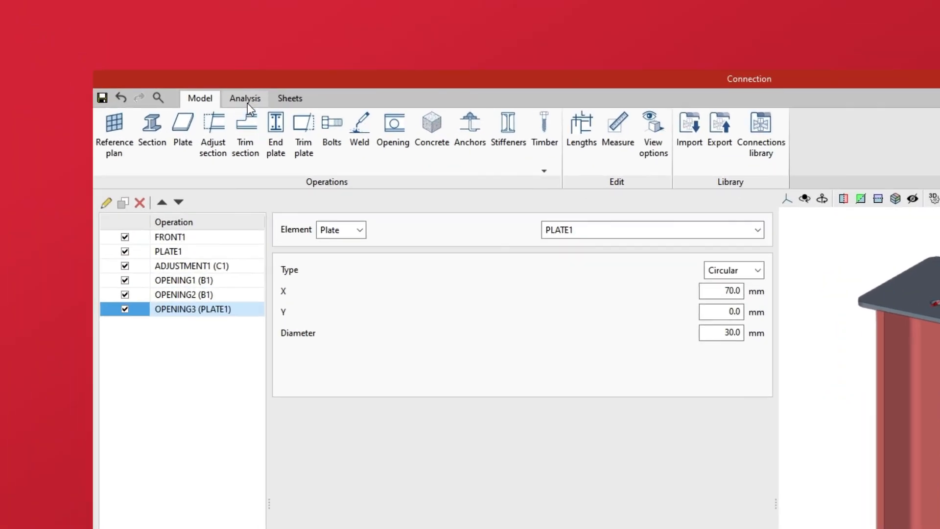
{"action": "left_click", "coordinate": [198, 77]}
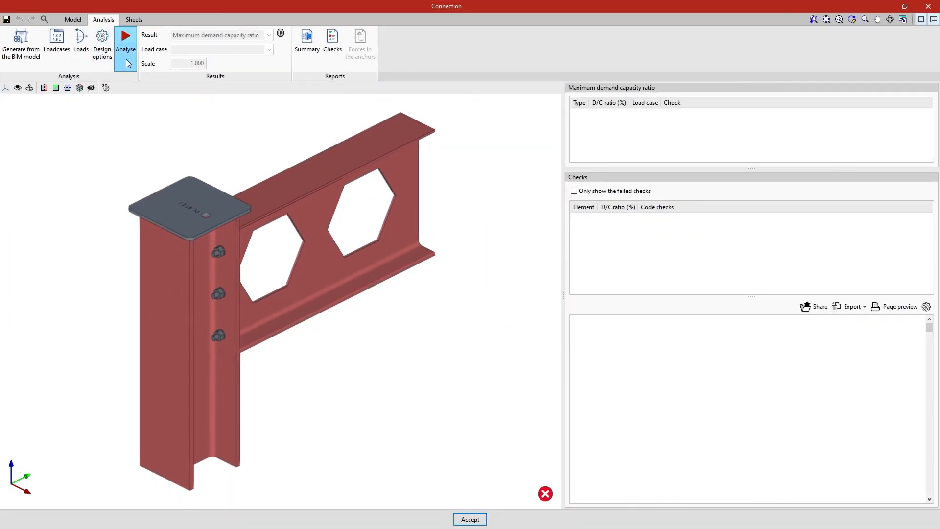
{"action": "left_click", "coordinate": [278, 156]}
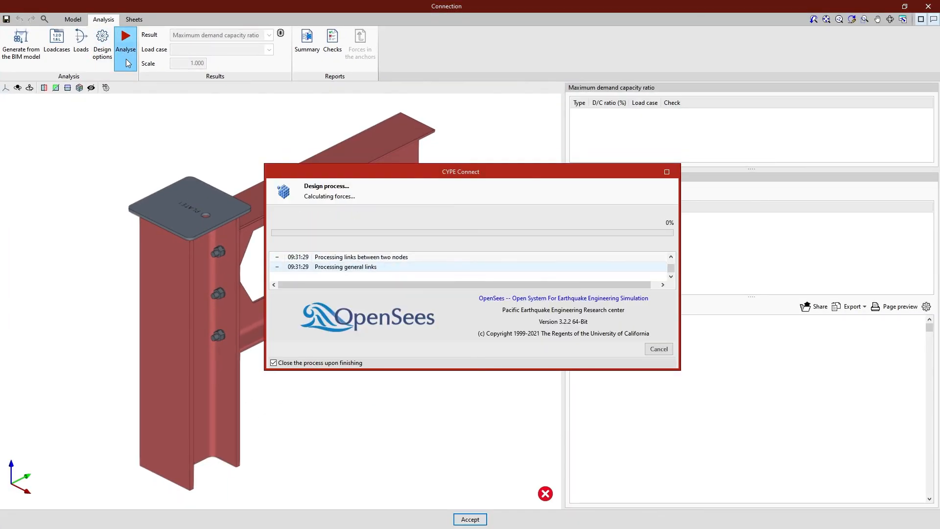